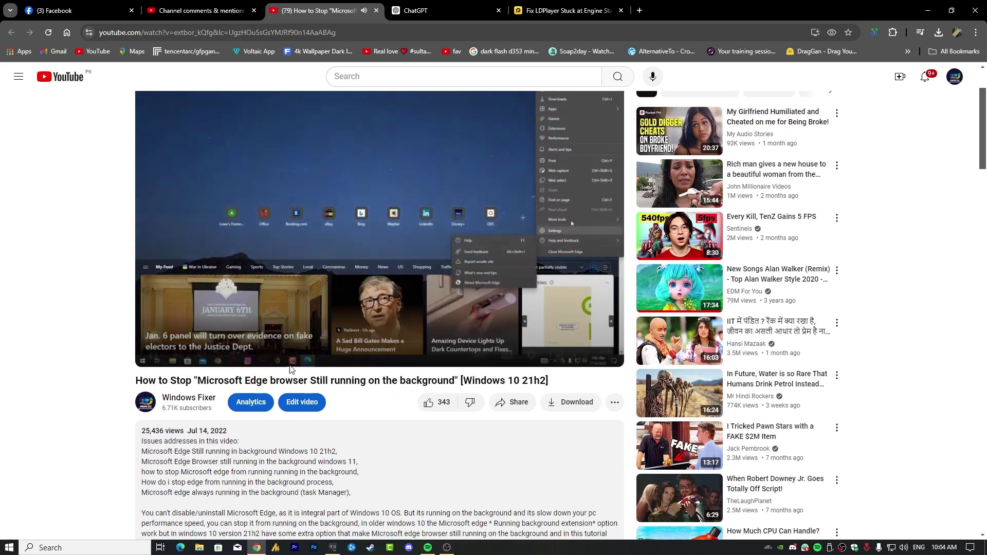
Select the tutorial video's title and scroll through its description and comments.
triple_click(291, 381)
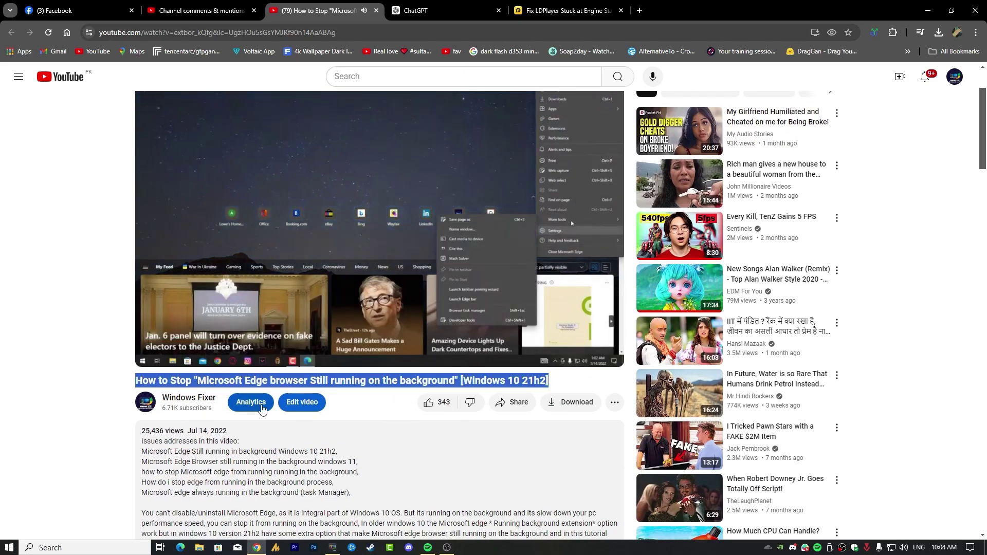
scroll(356, 426, down, 5)
scroll(356, 426, down, 6)
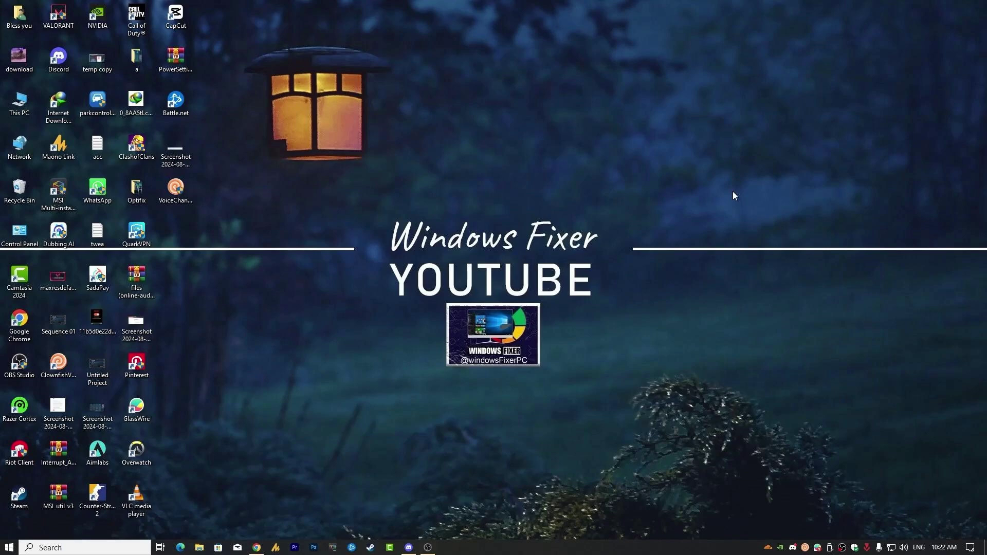
Launch Microsoft Edge from a Start search for 'edge'.
key(super)
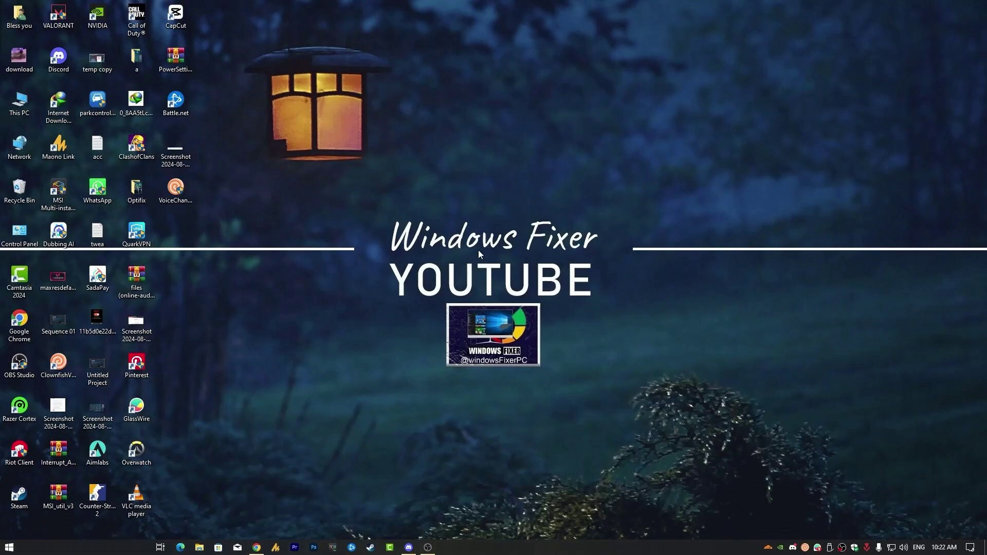
text(edge)
key(Return)
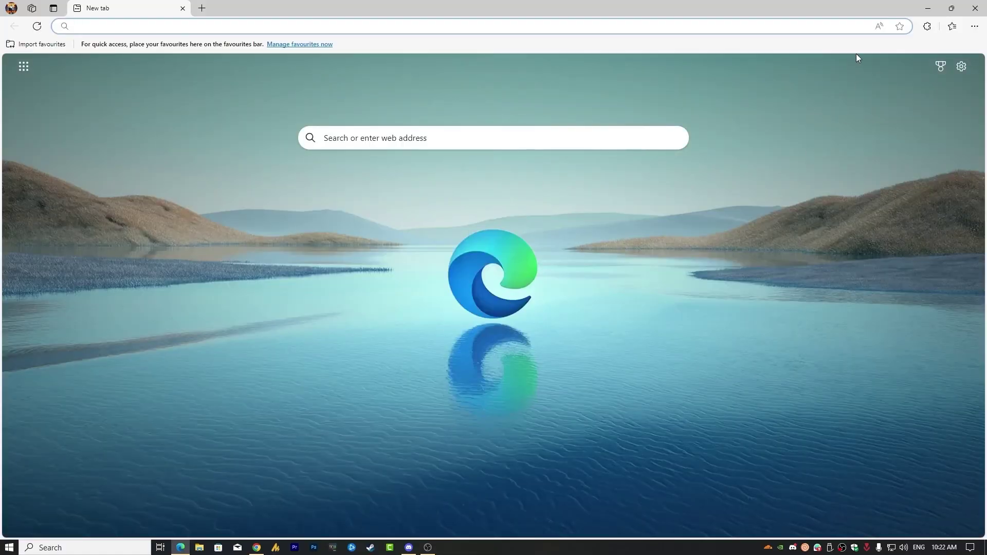
Check the background extensions and apps toggle under Settings > System and performance, then close Edge.
click(973, 29)
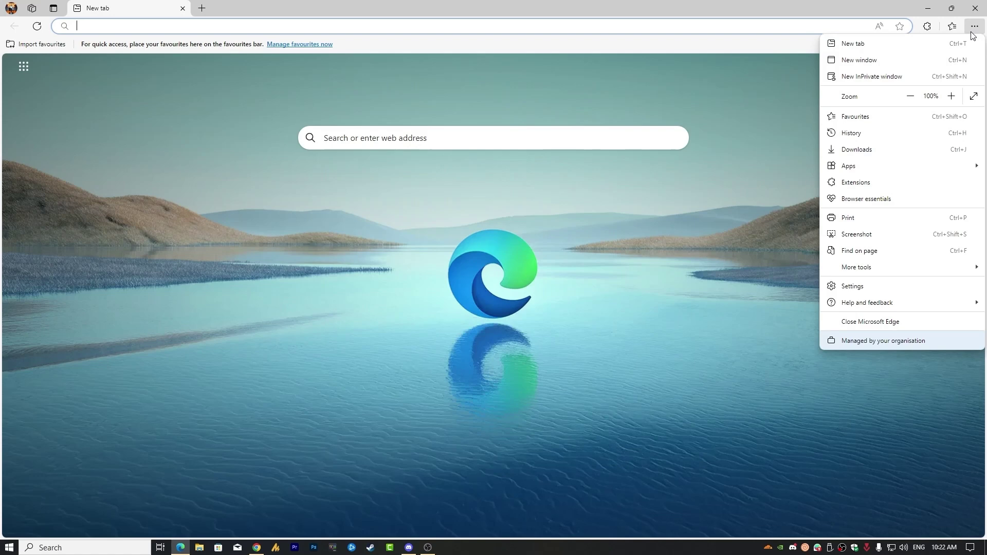
click(848, 287)
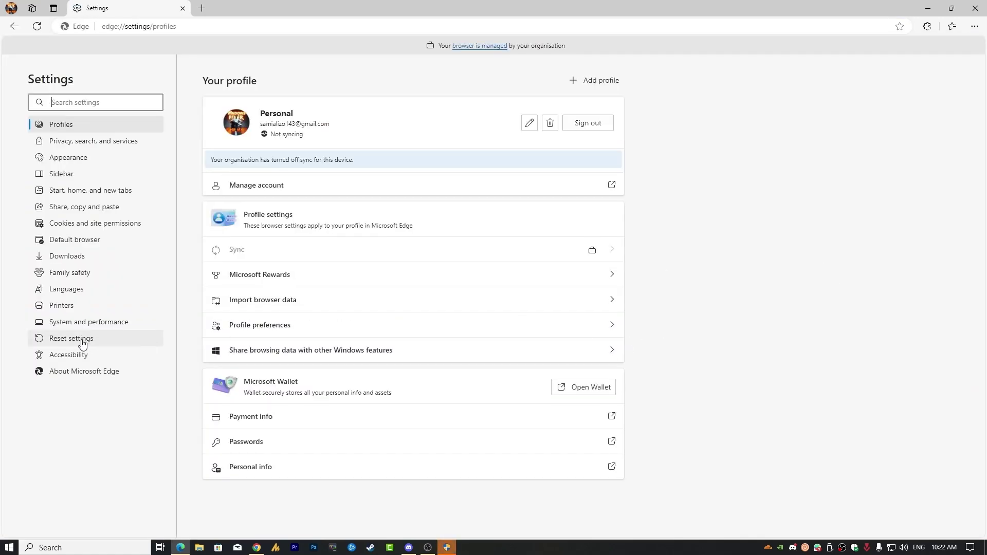
click(80, 323)
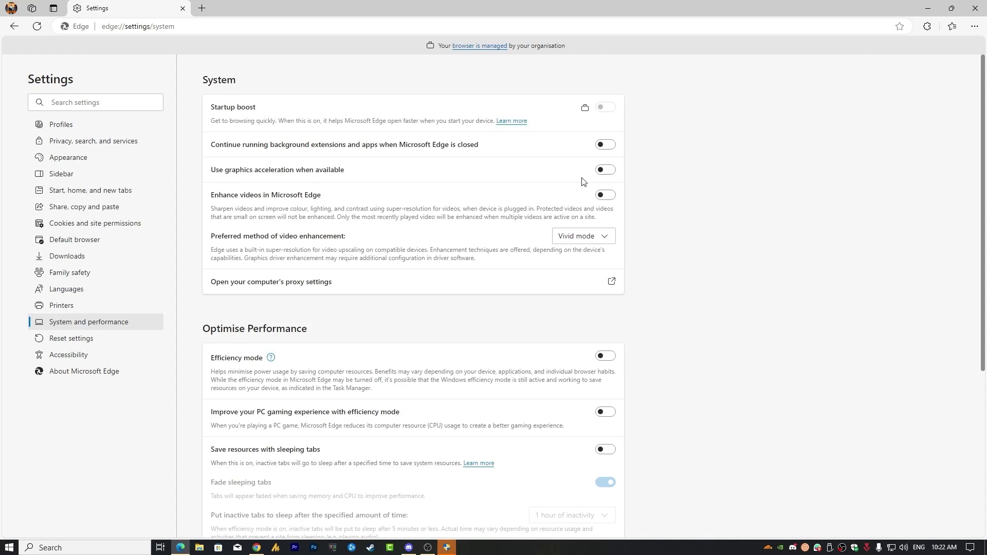
scroll(591, 195, down, 4)
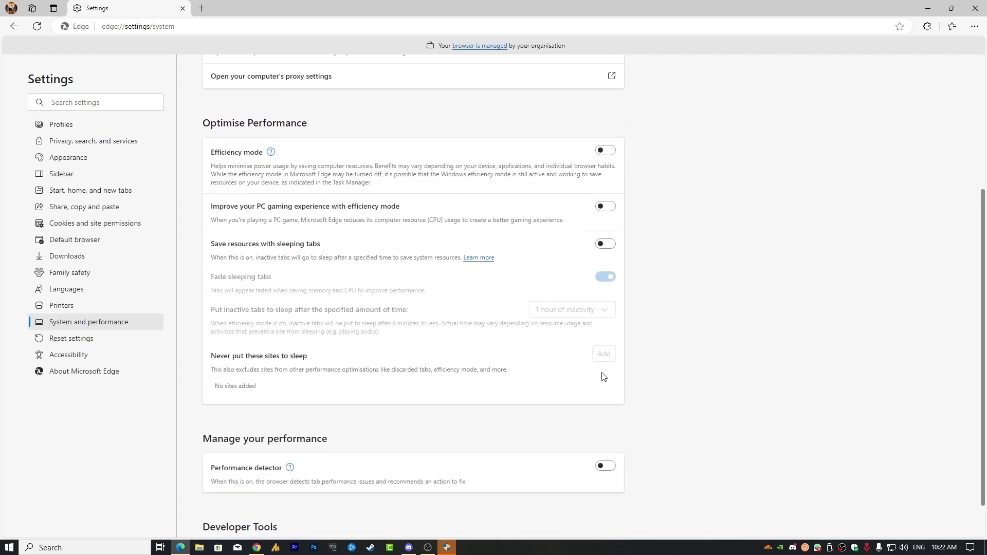
scroll(605, 383, down, 1)
scroll(655, 453, up, 1)
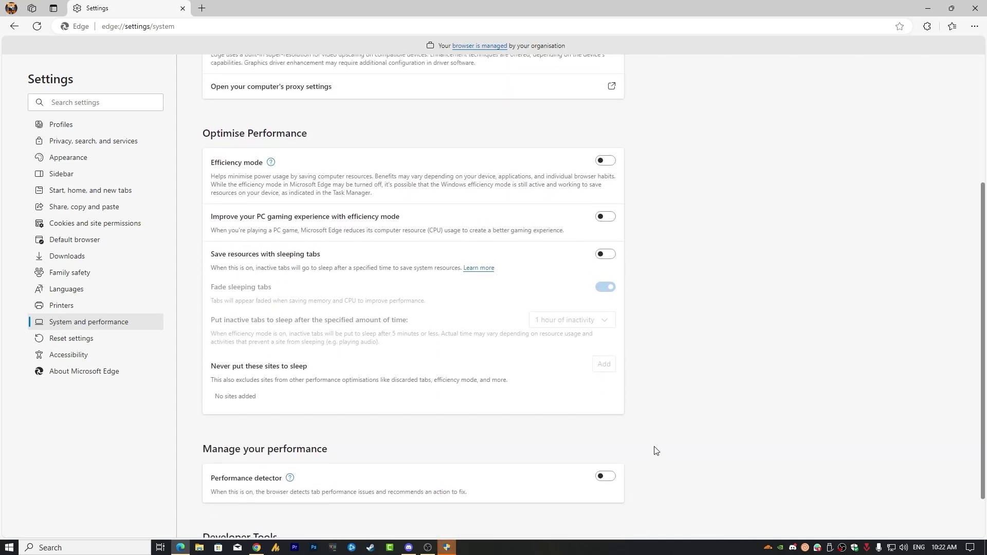
scroll(655, 450, up, 4)
scroll(641, 402, down, 5)
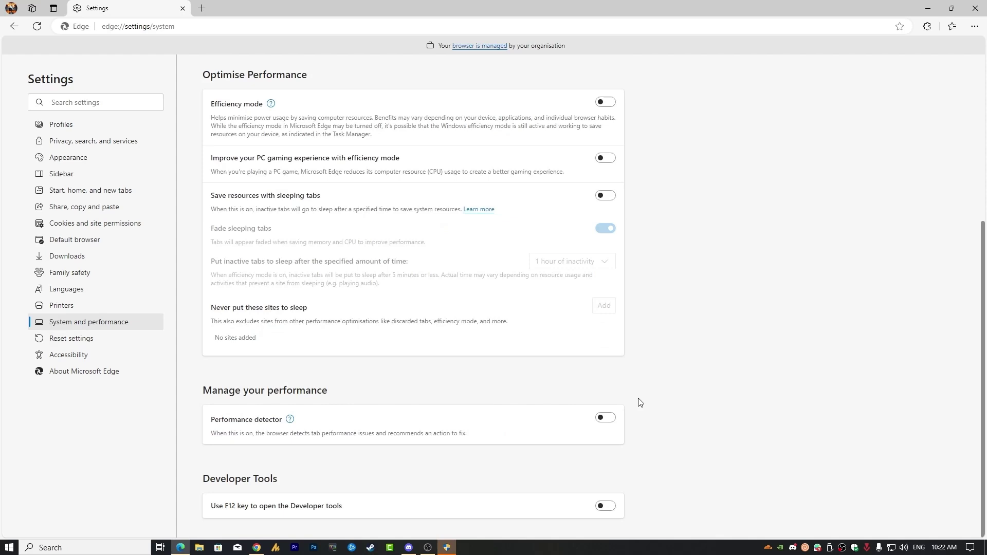
click(974, 11)
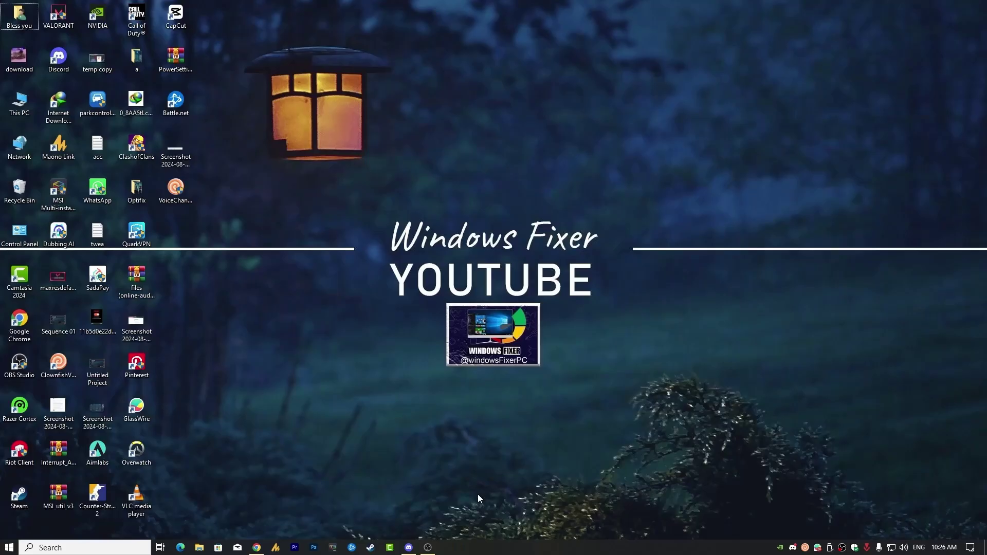
Start Windows PowerShell as administrator from a 'powershe' search and paste the iwr christitus.com/win command.
key(super)
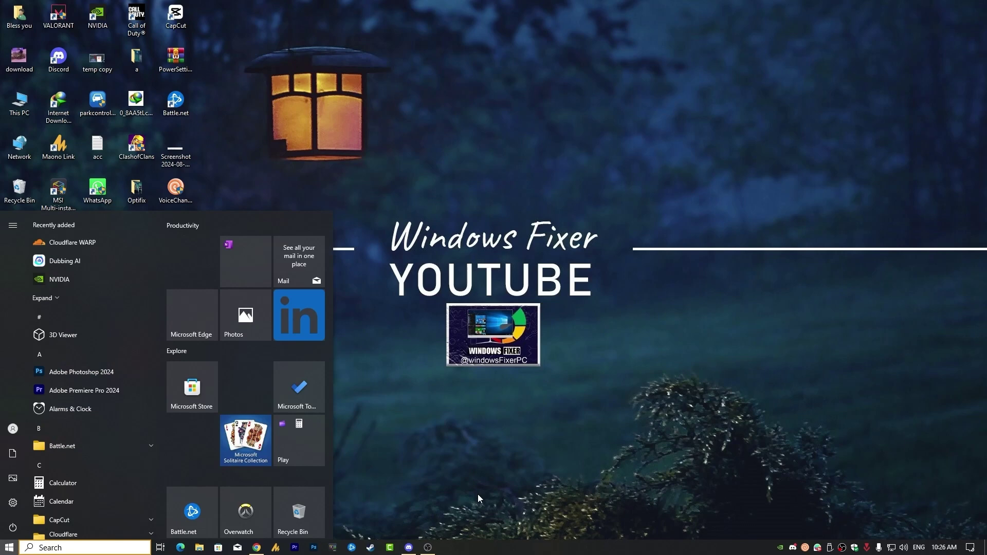
text(powershe)
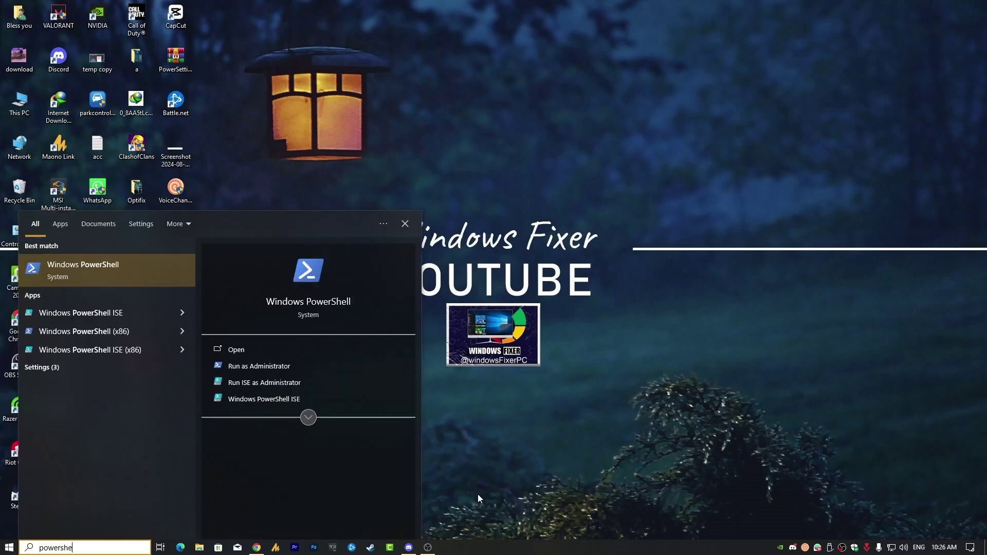
key(shift+F10)
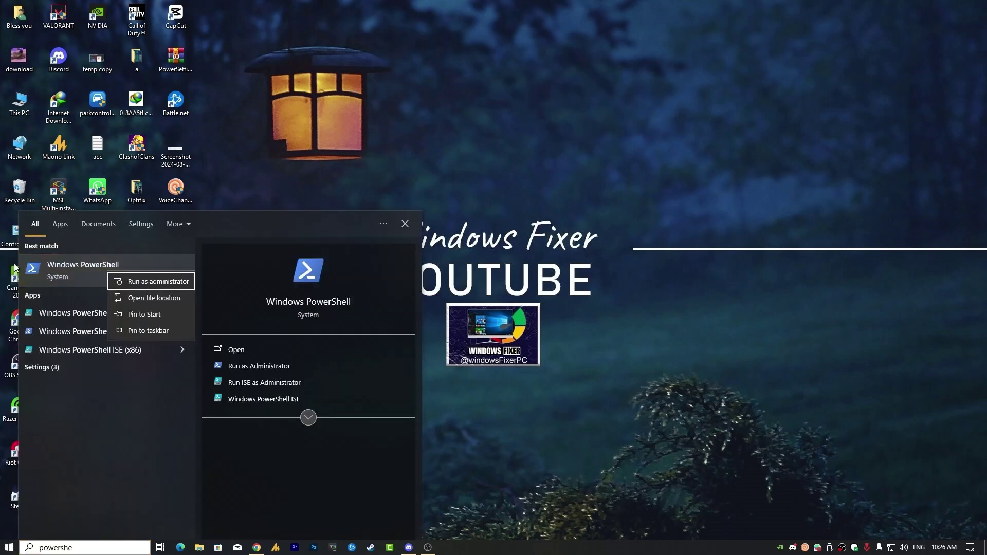
click(140, 281)
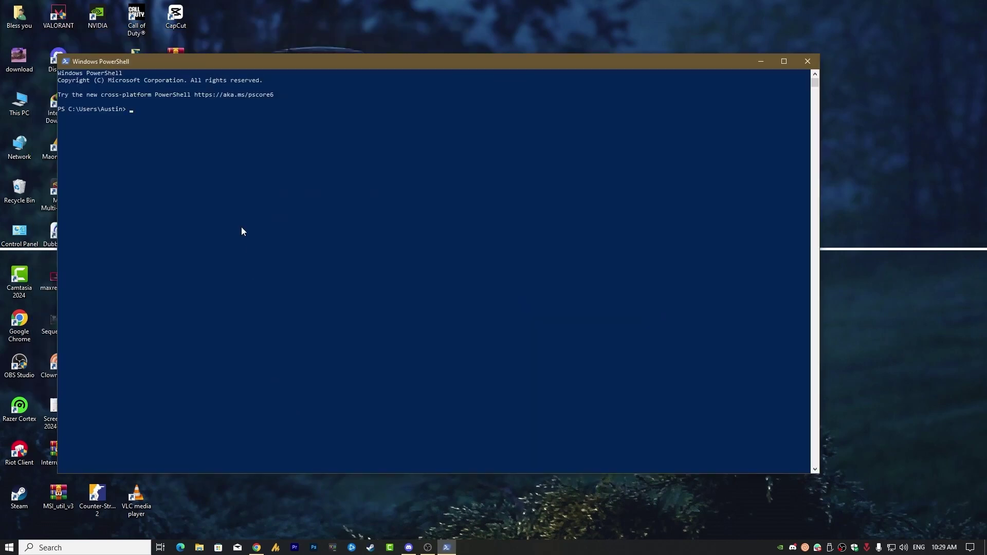
text(iwr -useb https://christitus.com/win | iex)
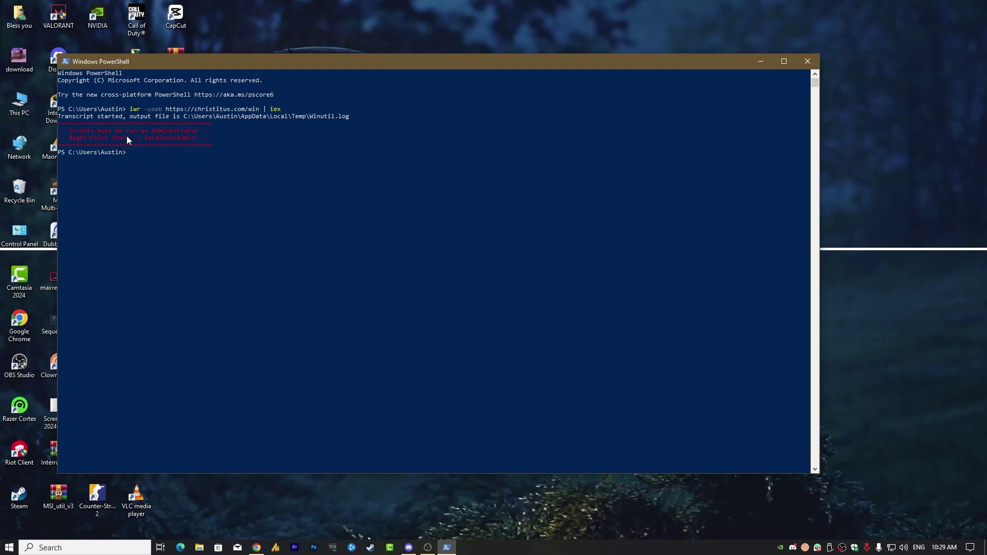
Close the old console and start a new administrator Windows PowerShell from a 'powersh' search.
click(805, 62)
key(super)
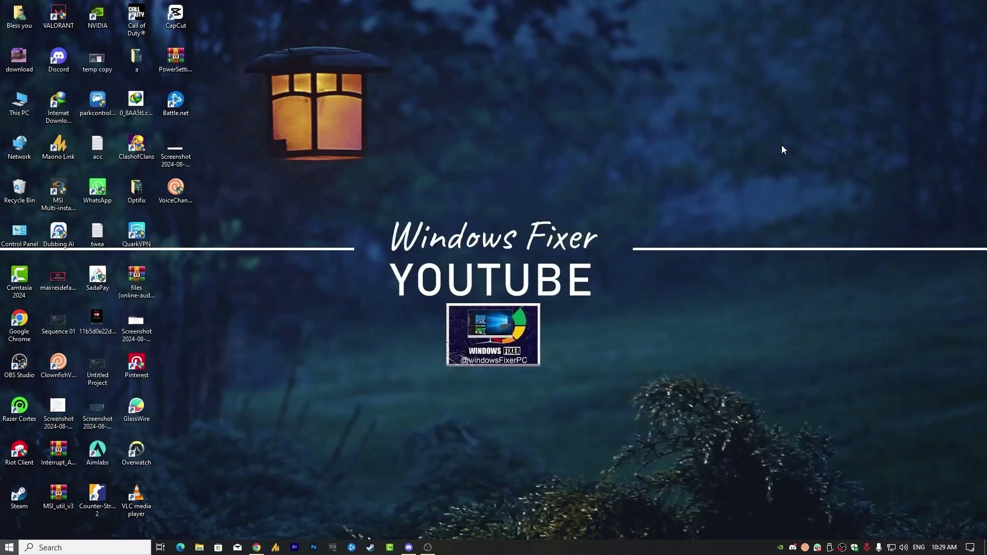
text(powersh)
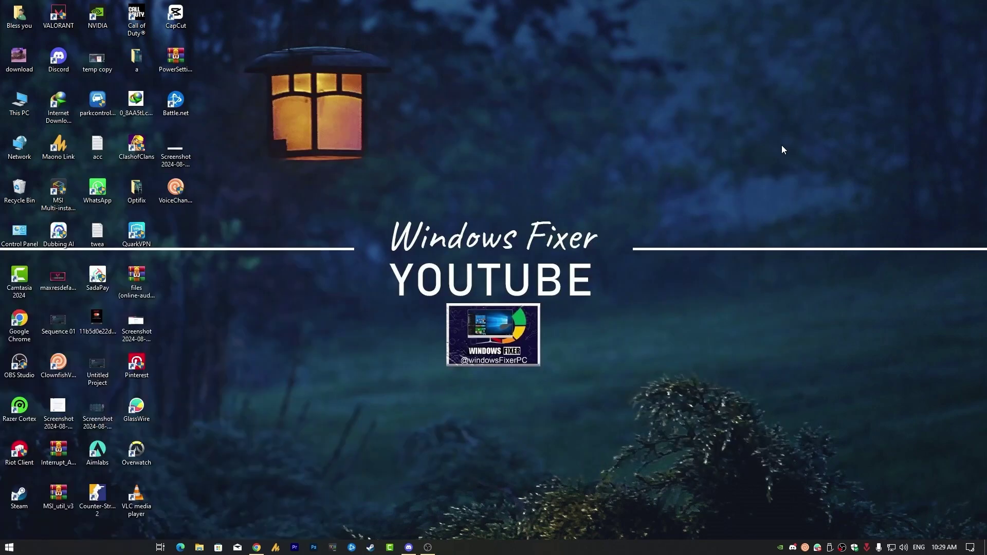
key(Menu)
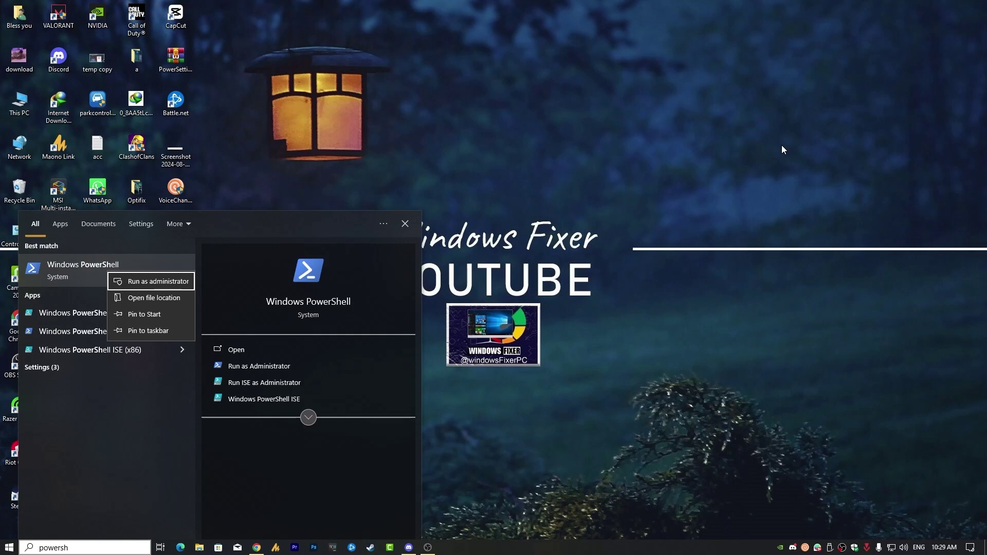
click(145, 281)
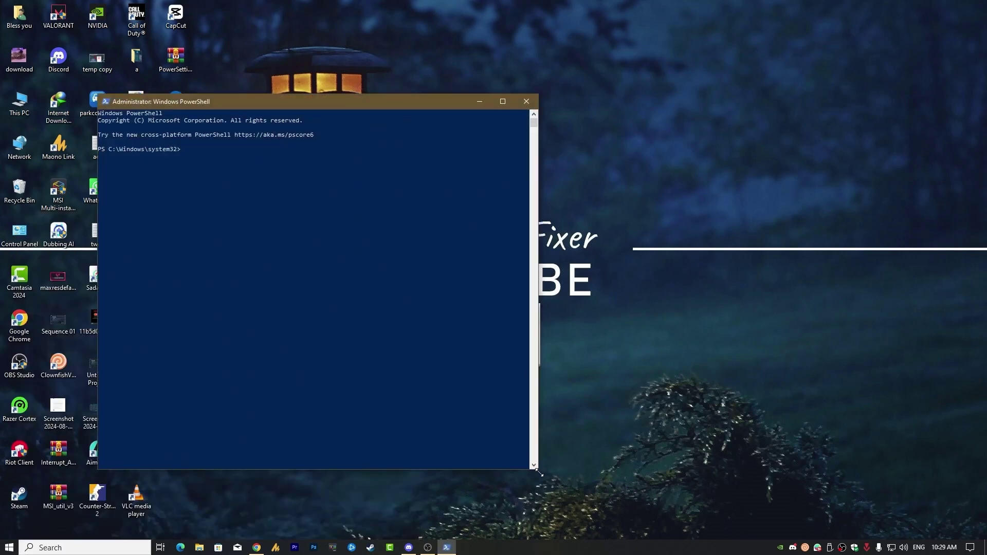
Widen the console, then paste and run the iwr christitus.com/win | iex command to open WinUtil.
drag(536, 470, 832, 476)
right_click(390, 321)
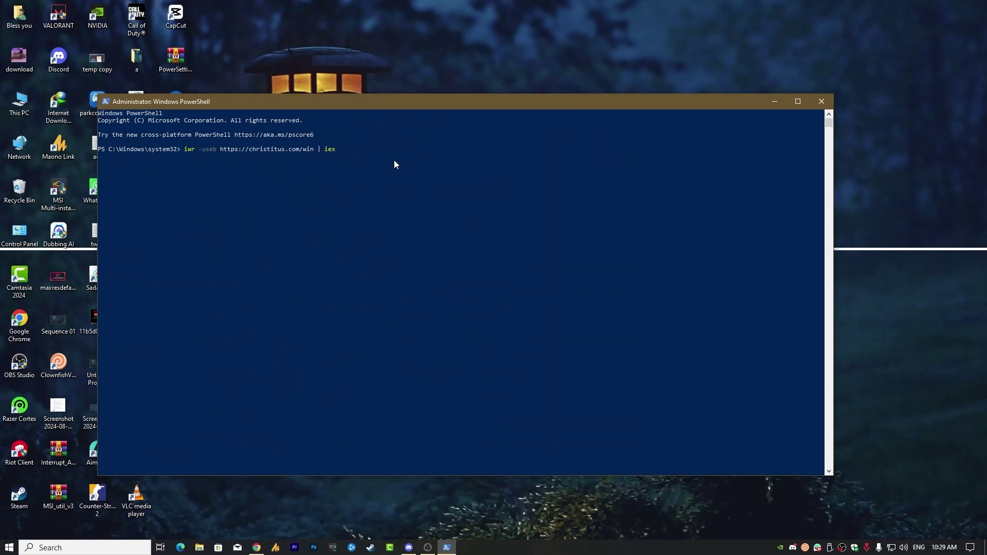
key(Return)
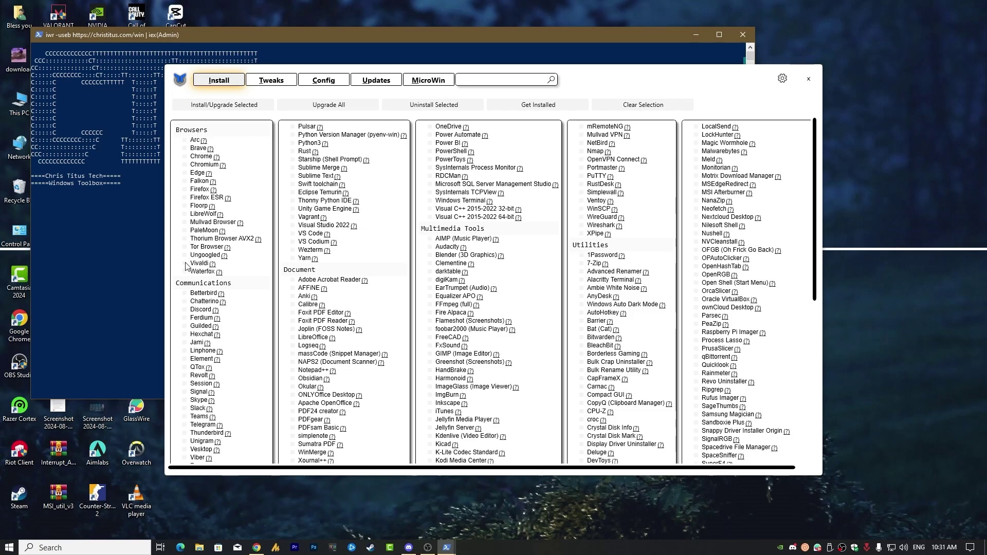
Mark Edge under Browsers for uninstall, then decline the uninstall prompt with No.
click(184, 173)
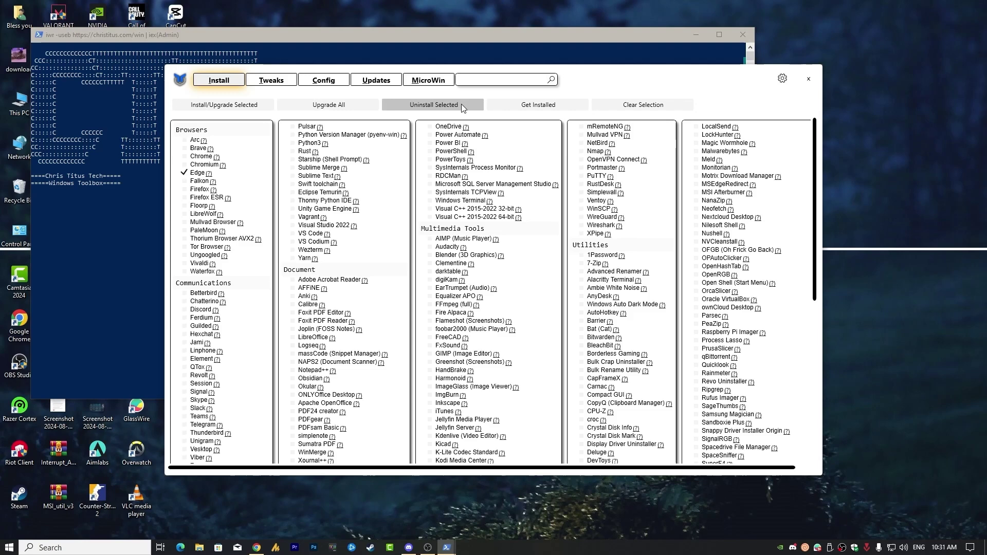
click(461, 104)
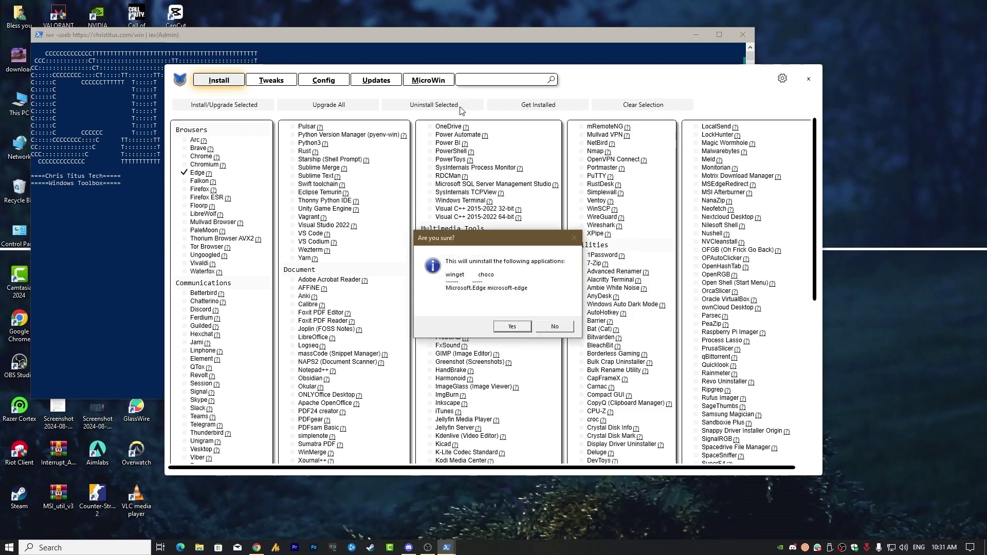
click(555, 328)
Tick the Remove Microsoft Edge tweak on the Tweaks page.
click(279, 82)
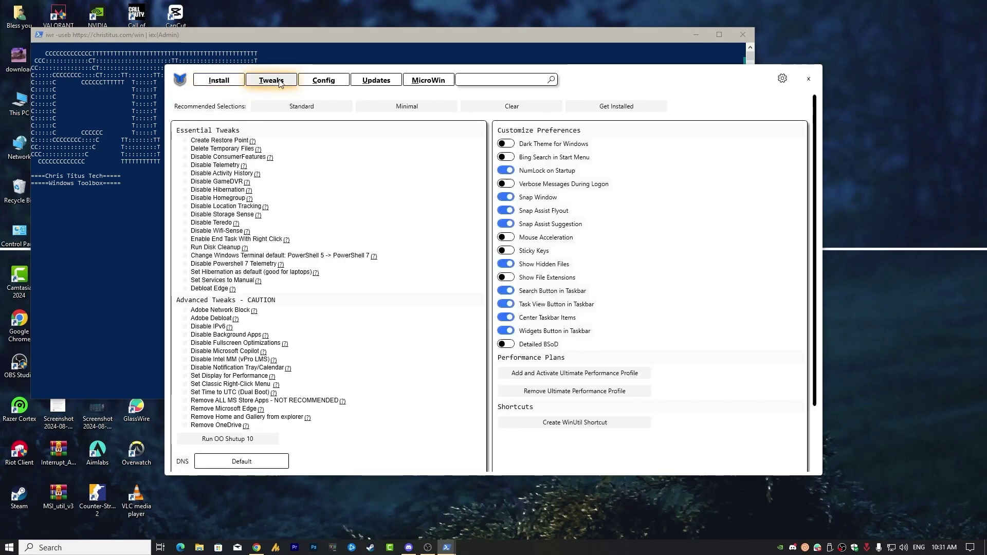
mouse_move(246, 414)
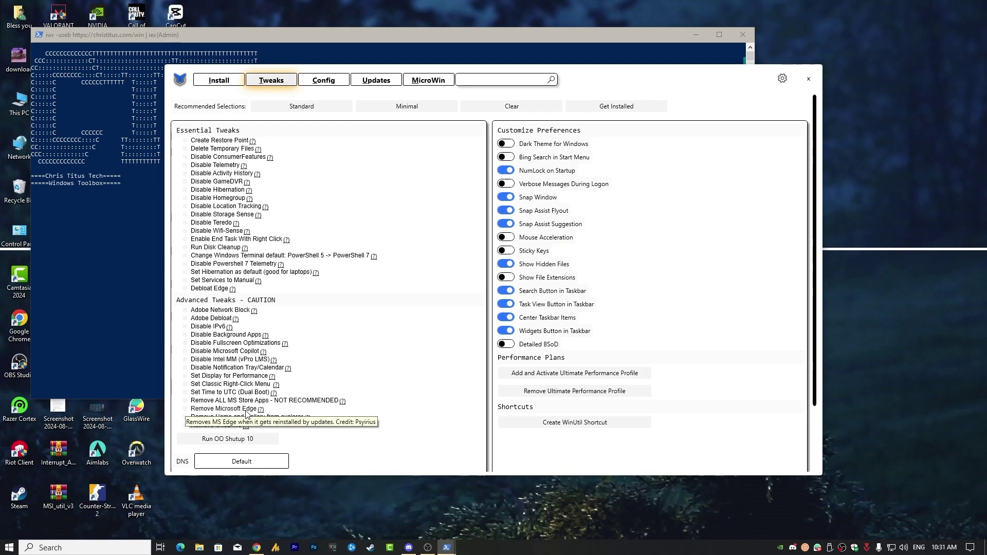
click(192, 410)
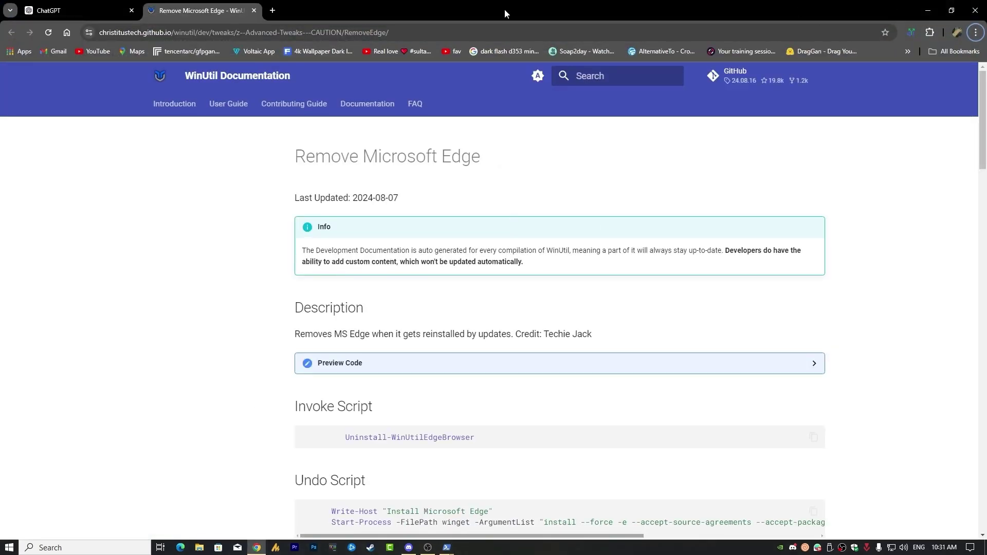
Back in WinUtil, run the tweaks to remove Microsoft Edge, then close WinUtil once finished.
click(927, 10)
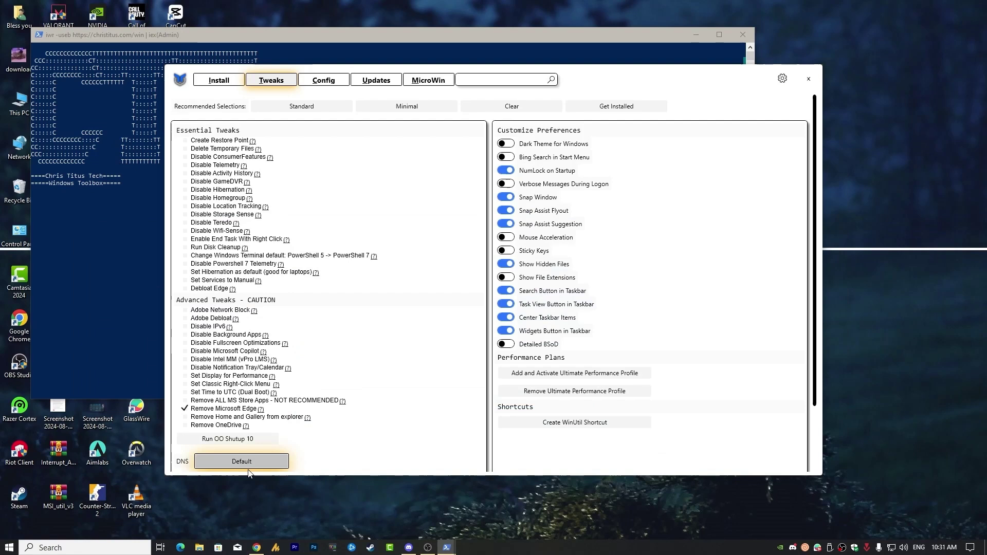
scroll(237, 458, down, 2)
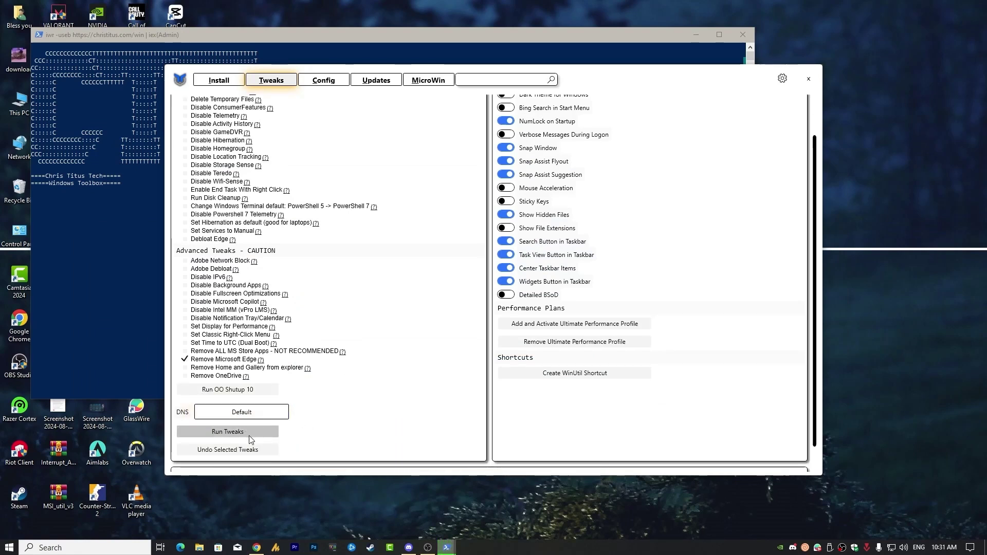
click(256, 431)
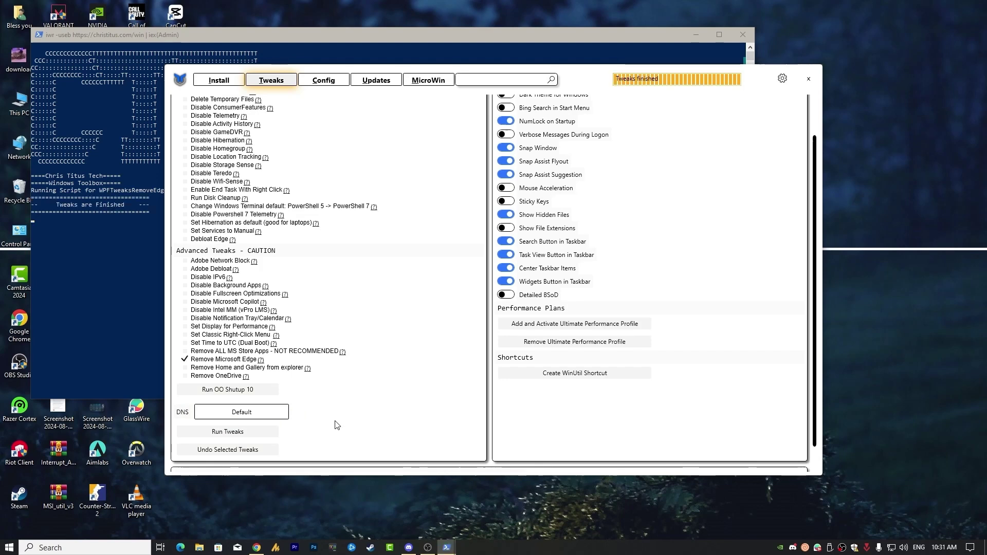
click(805, 80)
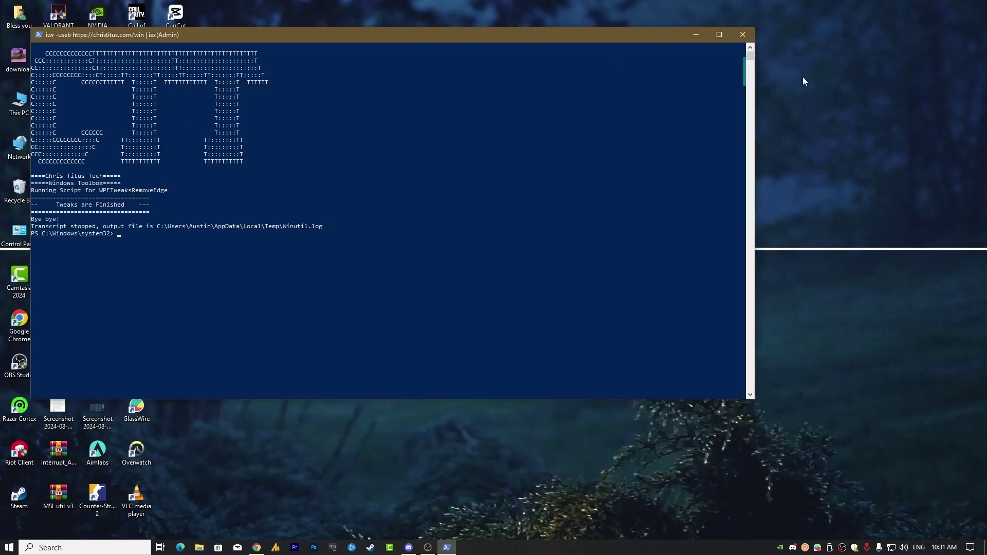
Close the leftover administrator PowerShell console.
click(745, 37)
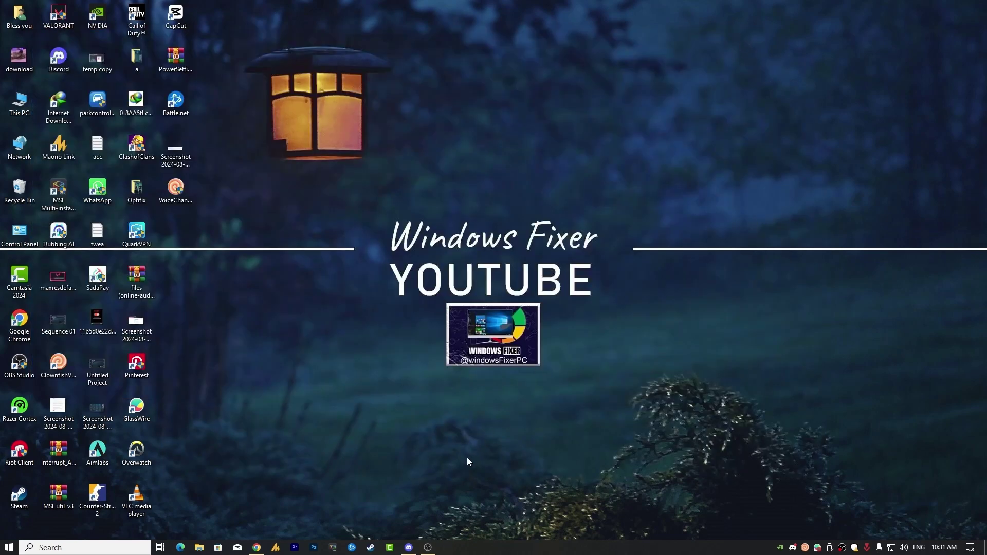